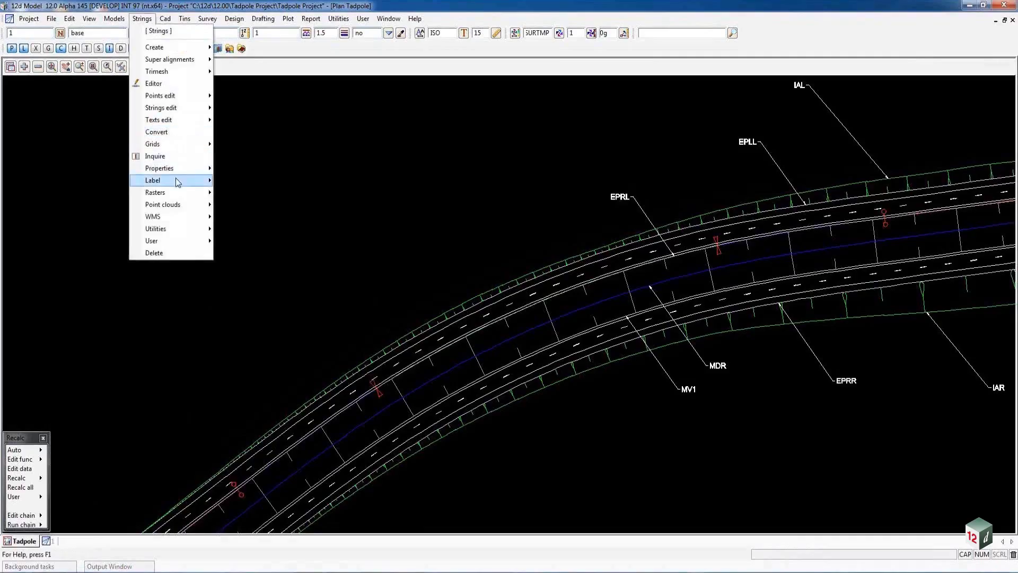
# Step: Tear off the Strings > Label > Cut/fill Marks menu as a floating panel at the top-left
pyautogui.moveTo(178, 183)
pyautogui.moveTo(281, 222)
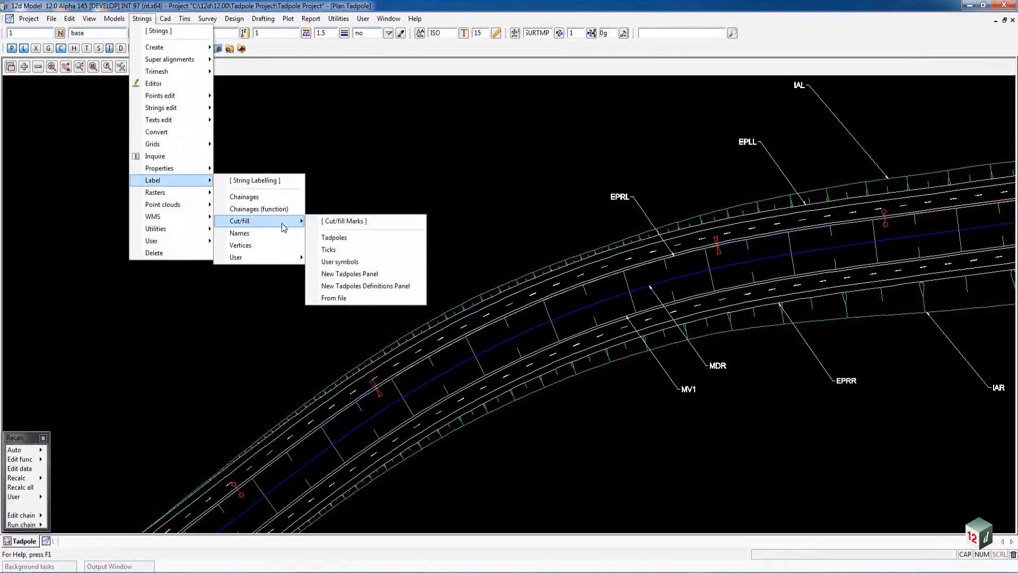
pyautogui.click(371, 223)
pyautogui.moveTo(400, 231); pyautogui.dragTo(49, 91)
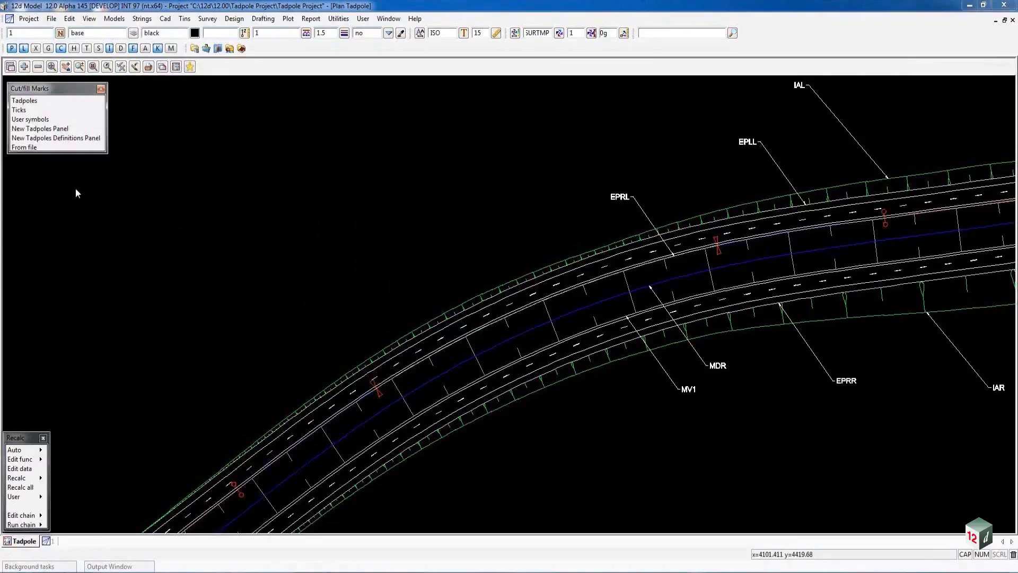
# Step: Finish the Create Tadpoles panel, then open the HILL ROAD function's settings from Recalc
pyautogui.click(44, 130)
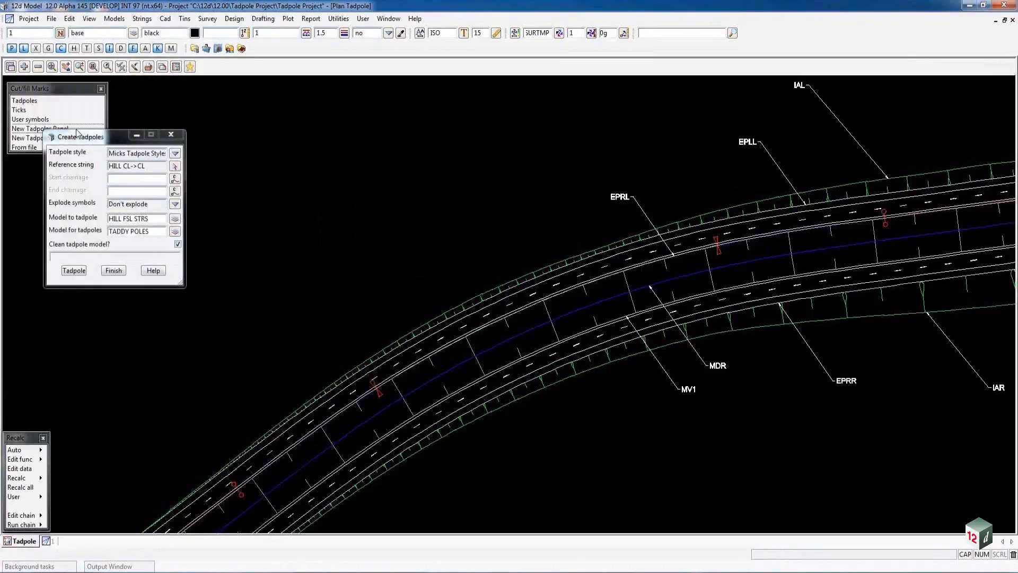
pyautogui.click(114, 270)
pyautogui.click(41, 460)
pyautogui.doubleClick(81, 459)
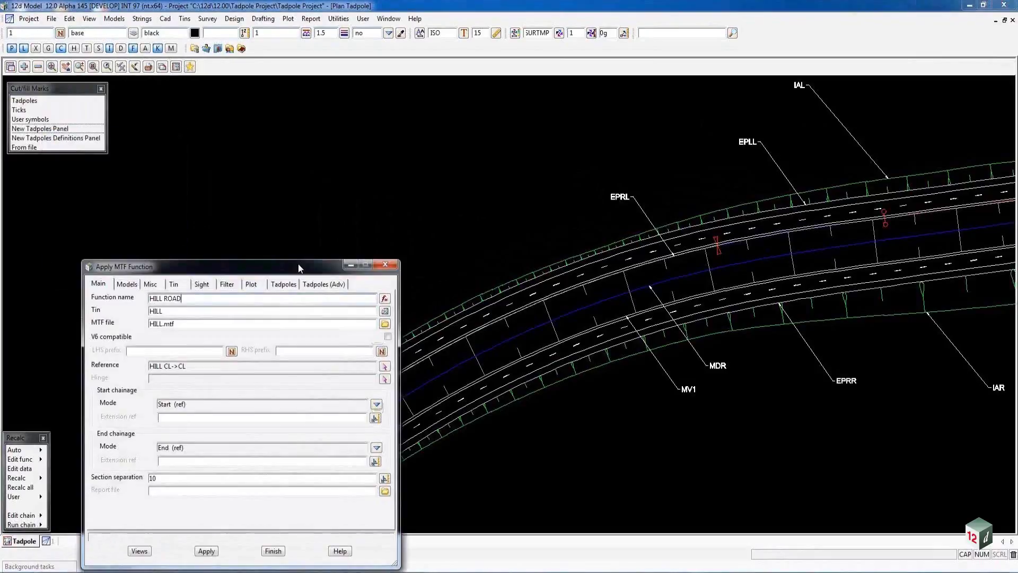
# Step: Rerun HILL ROAD with 12d Tadpole Styles into the NEW TADPOLES model
pyautogui.moveTo(298, 263); pyautogui.dragTo(253, 134)
pyautogui.click(278, 155)
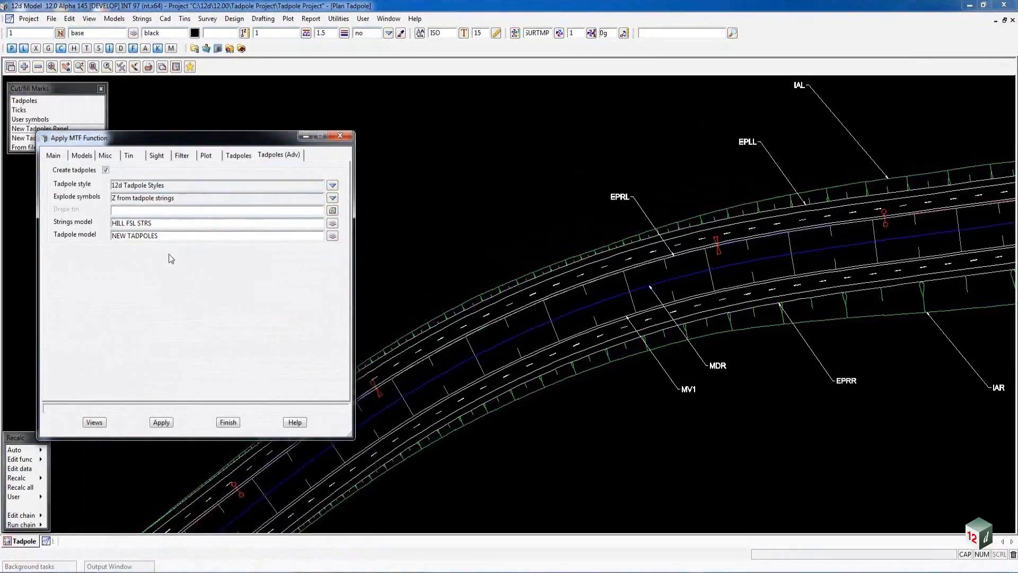
pyautogui.click(228, 422)
# Step: Open the tadpole style definitions and move and enlarge the Tadpole Settings window
pyautogui.click(62, 137)
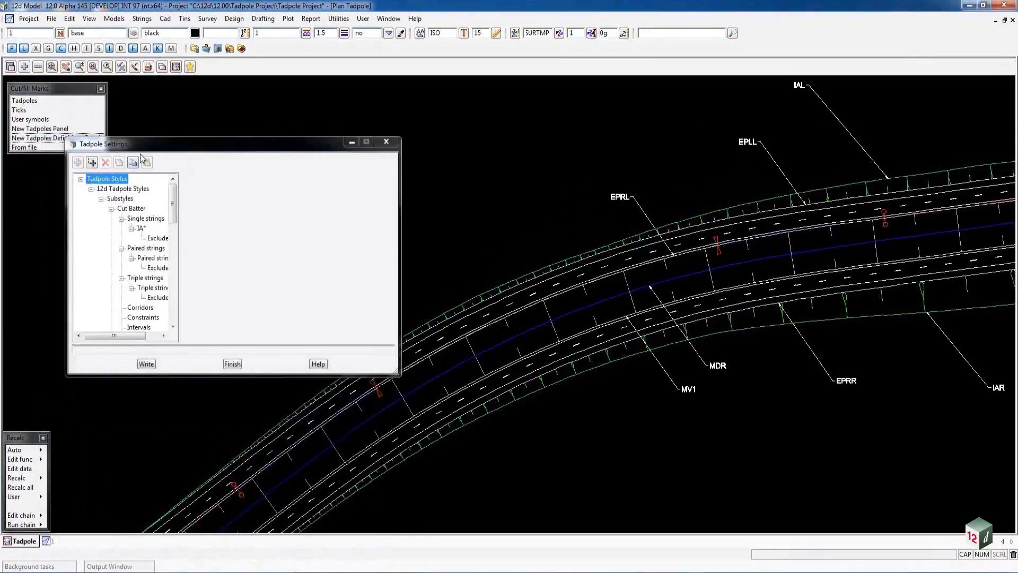
pyautogui.moveTo(56, 95); pyautogui.dragTo(110, 457)
pyautogui.moveTo(231, 139); pyautogui.dragTo(175, 80)
pyautogui.moveTo(352, 326); pyautogui.dragTo(423, 441)
# Step: Collapse 12d Tadpole Styles and add a new style named EWORKS
pyautogui.click(35, 130)
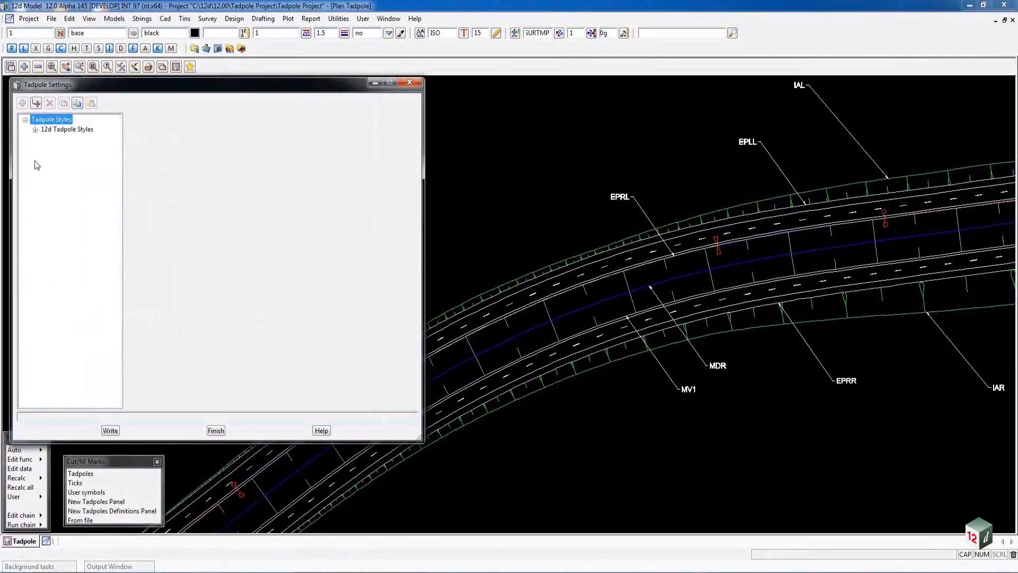
pyautogui.click(36, 103)
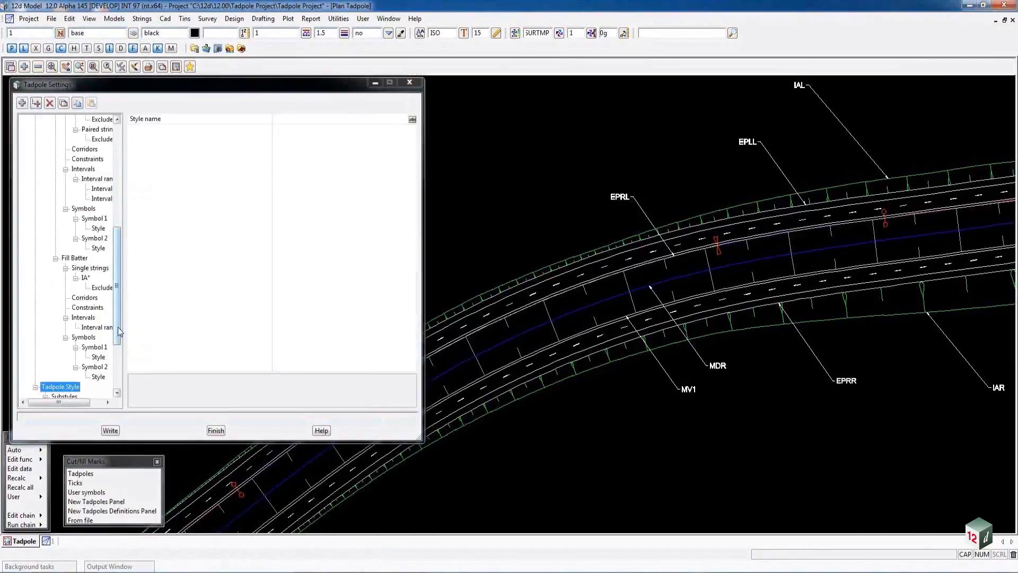
pyautogui.moveTo(118, 331); pyautogui.dragTo(119, 375)
pyautogui.click(297, 123)
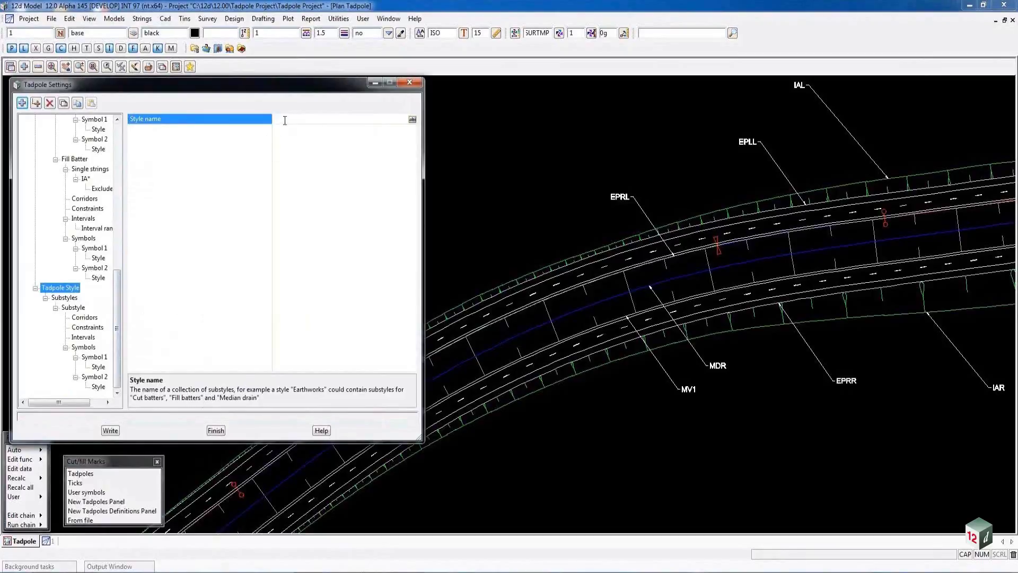
pyautogui.write('EWORKS')
# Step: Confirm the EWORKS name and name its substyle CUT
pyautogui.click(69, 299)
pyautogui.click(70, 308)
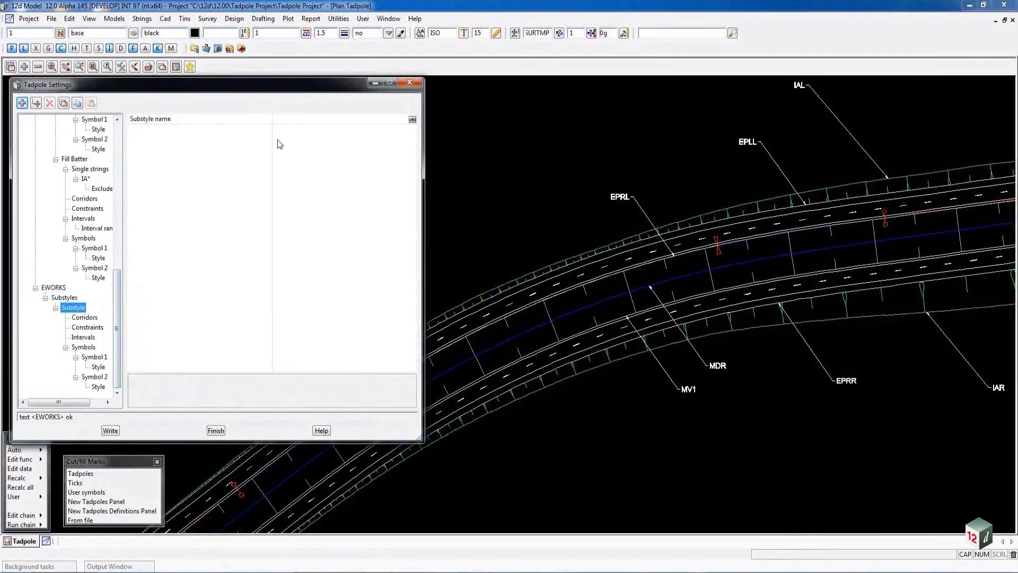
pyautogui.click(292, 120)
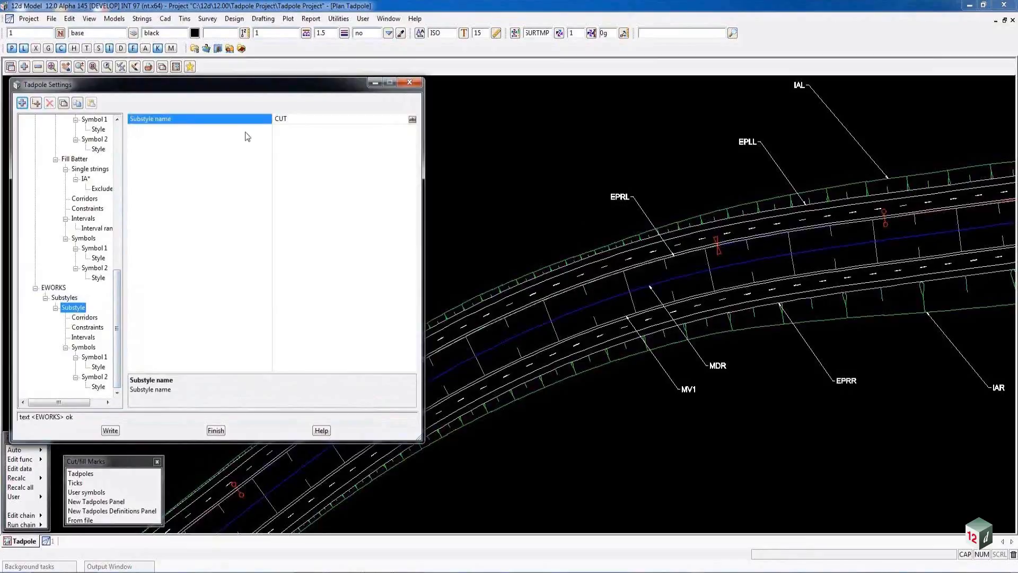
# Step: Add a single-strings link IA* under CUT, limited to cut only
pyautogui.click(36, 102)
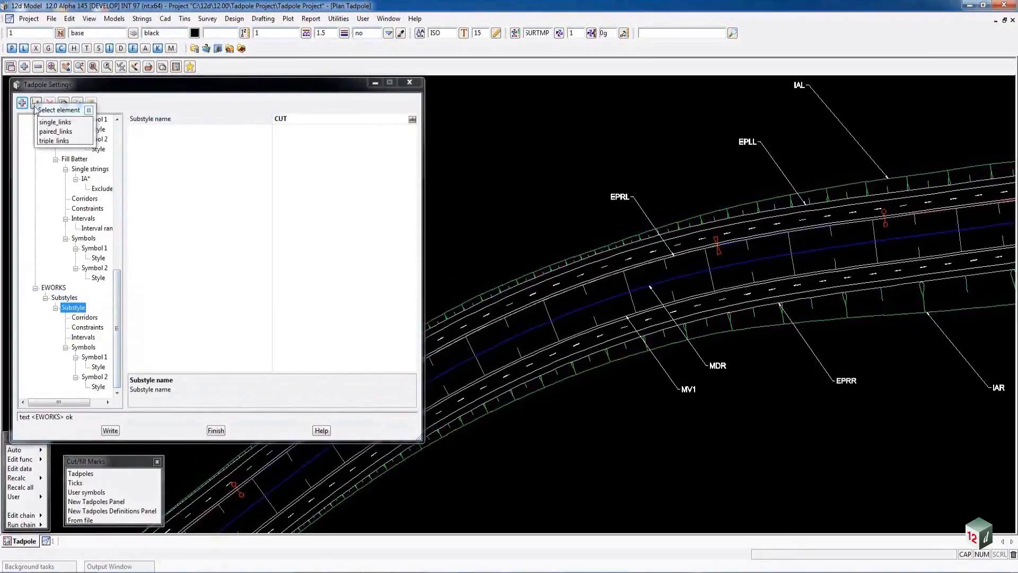
pyautogui.click(51, 125)
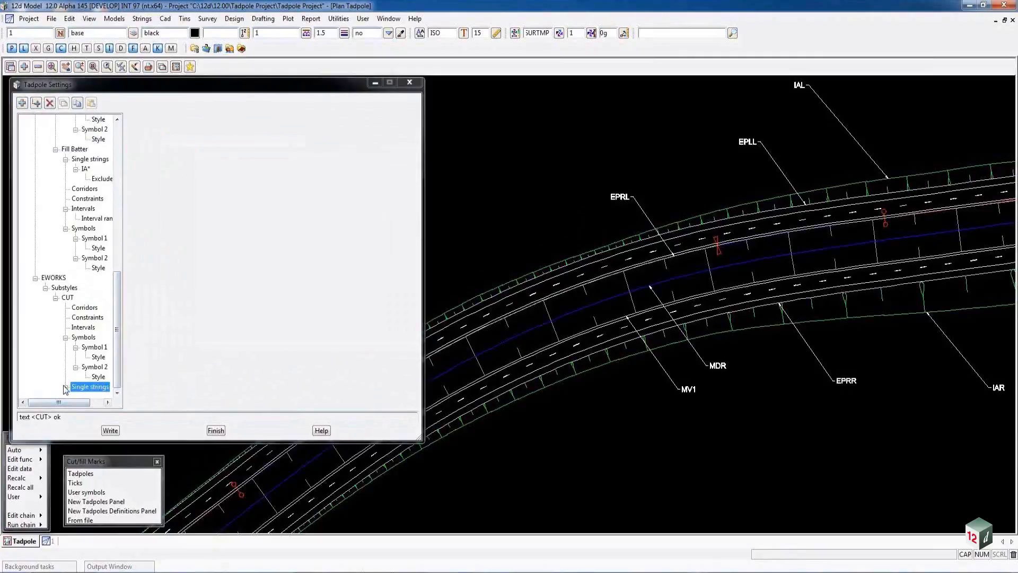
pyautogui.click(64, 386)
pyautogui.click(281, 119)
pyautogui.write('IA*')
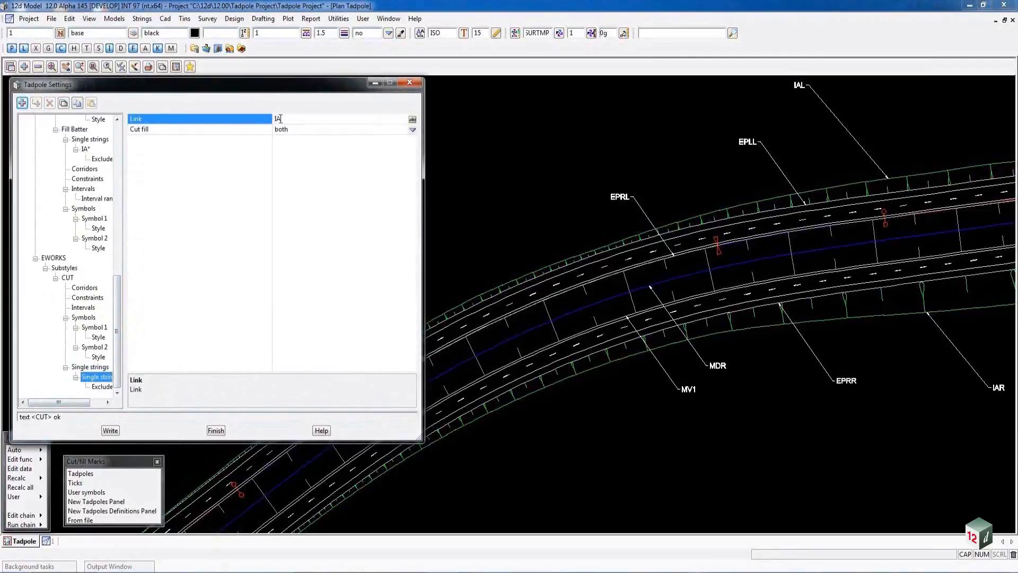
pyautogui.click(412, 129)
pyautogui.click(424, 148)
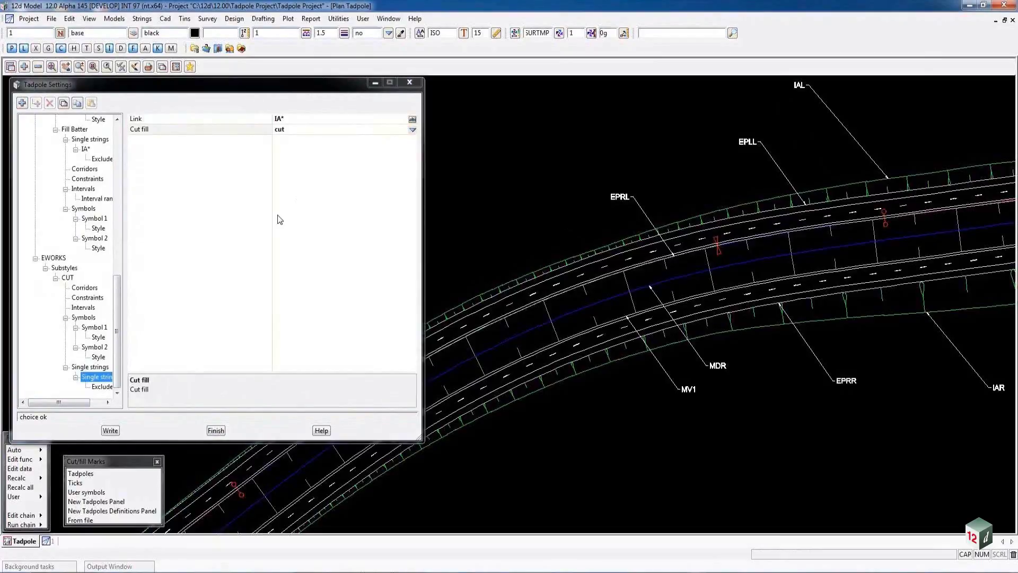
pyautogui.click(55, 258)
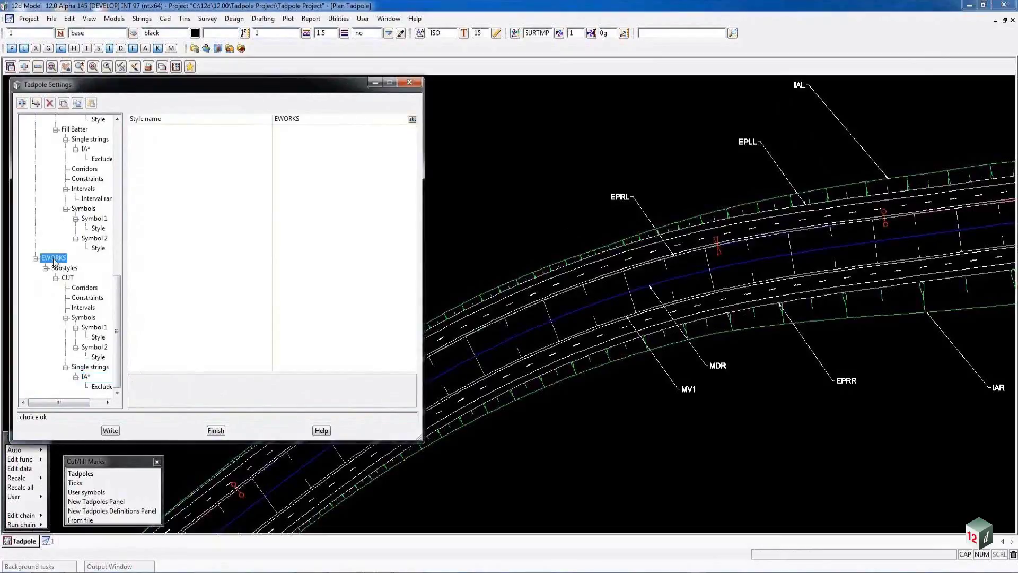
# Step: Delete the EWORKS style and collapse the Cut Batter and Median Drain branches
pyautogui.click(50, 103)
pyautogui.click(477, 307)
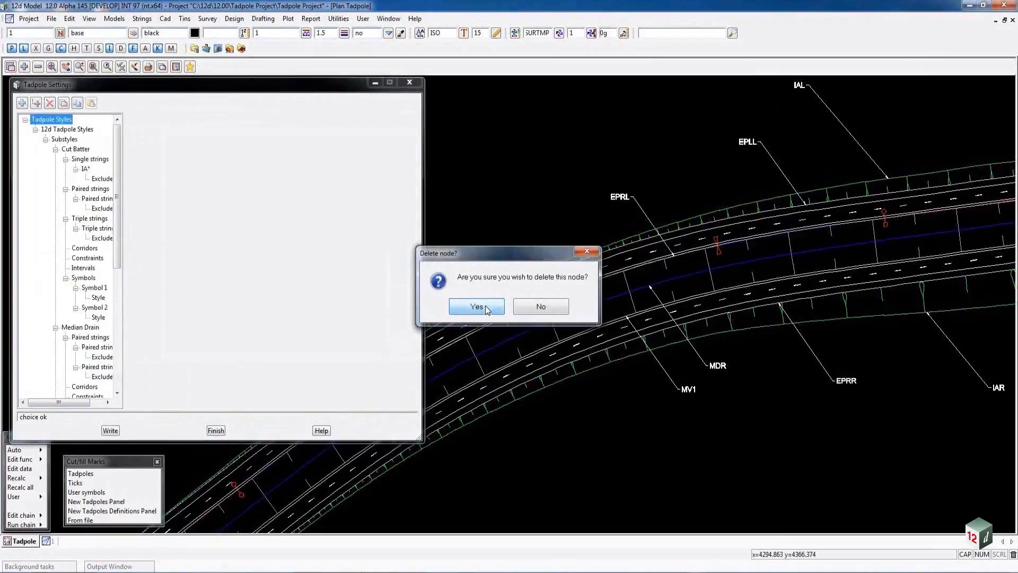
pyautogui.click(55, 149)
pyautogui.click(55, 159)
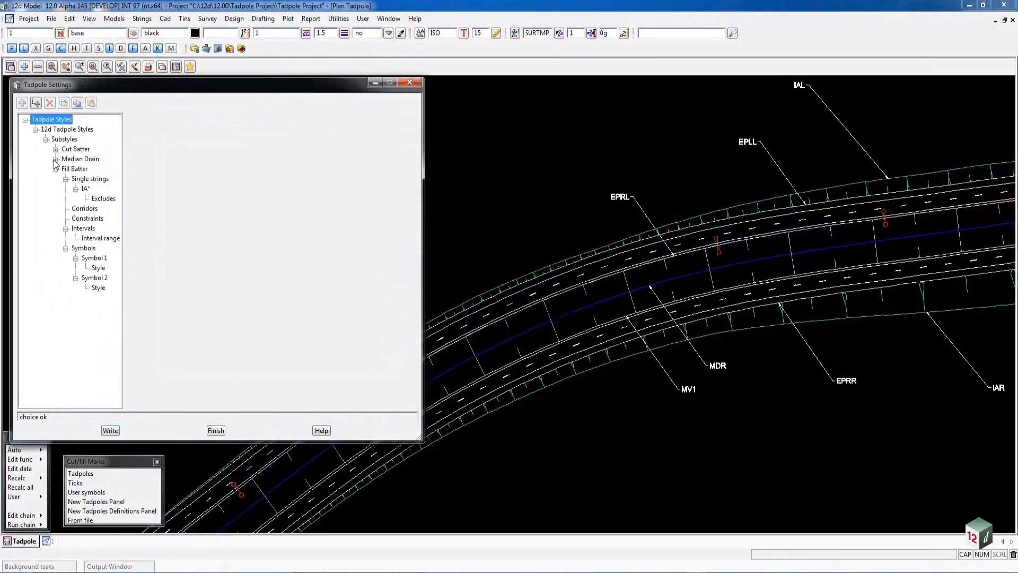
# Step: Review Fill Batter's IA* link, its excludes, constraints and interval settings
pyautogui.click(86, 189)
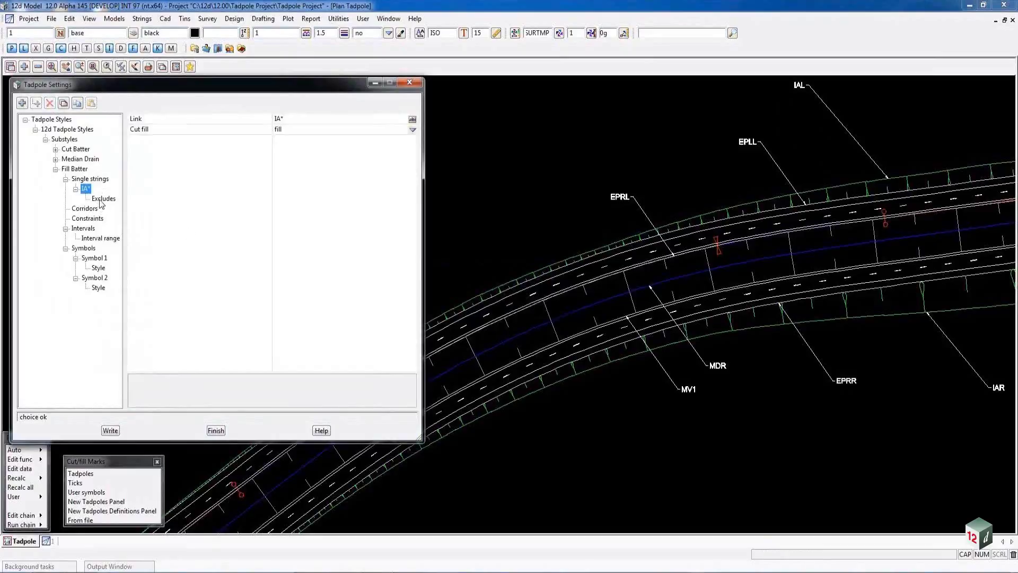
pyautogui.click(103, 200)
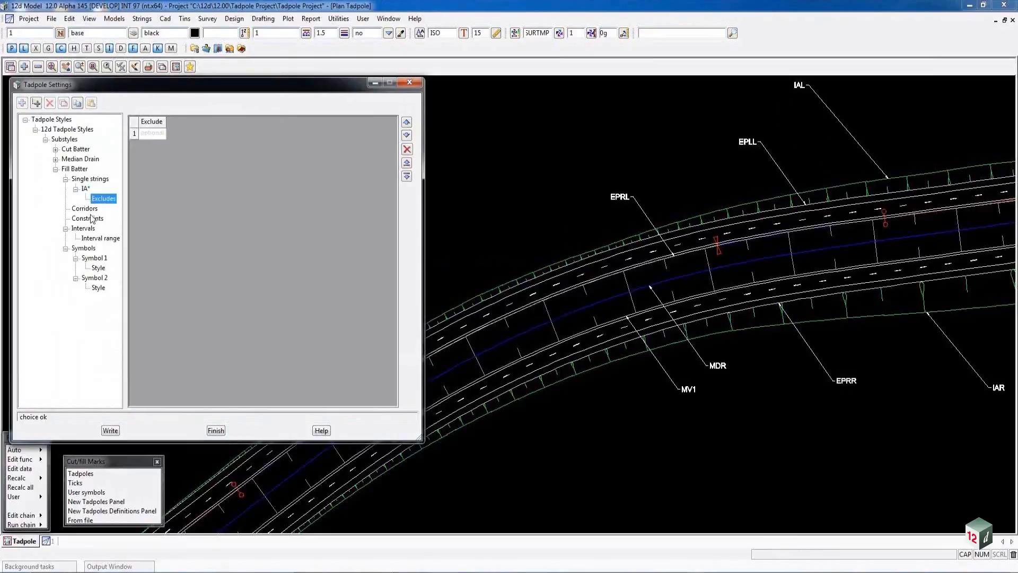
pyautogui.click(86, 219)
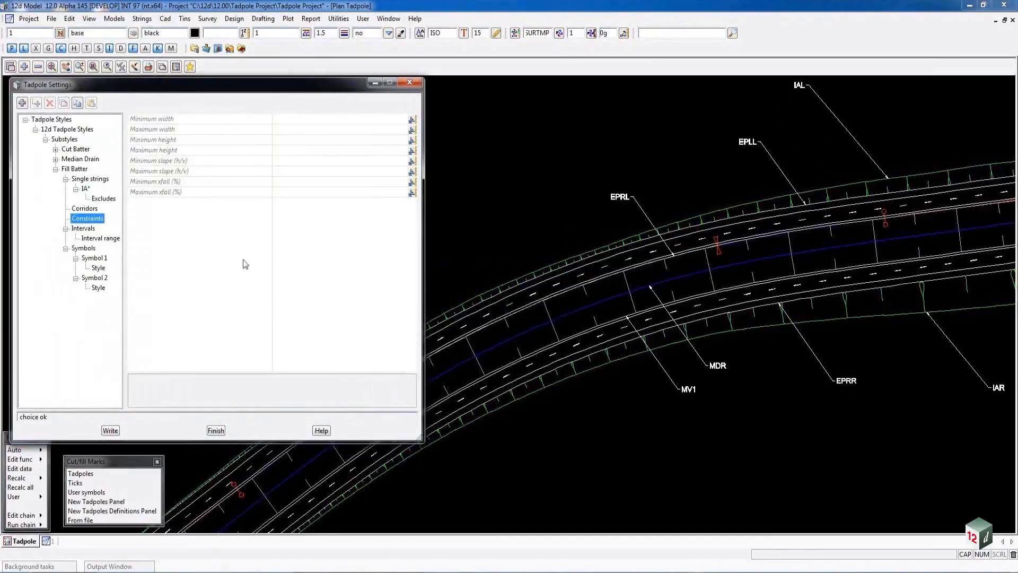
pyautogui.click(83, 230)
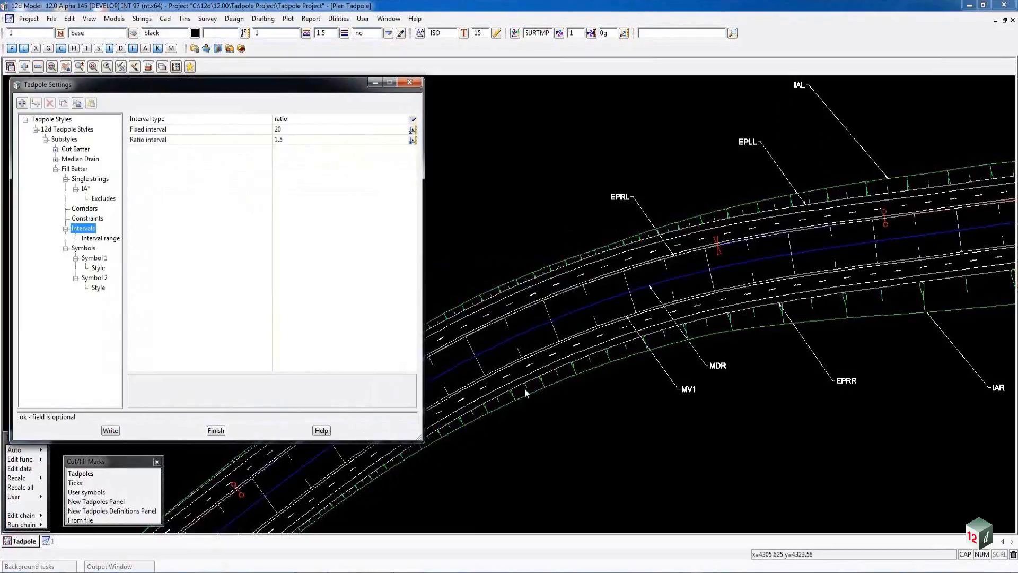
# Step: Change Fill Batter's interval type from ratio to fixed and start writing tadpole_styles.xml
pyautogui.click(286, 142)
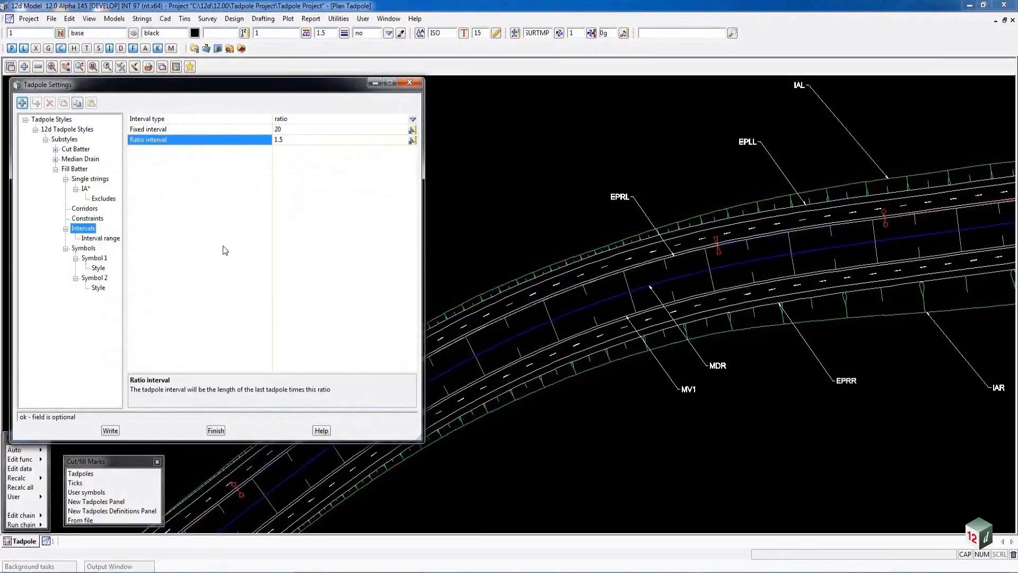
pyautogui.click(413, 120)
pyautogui.click(415, 123)
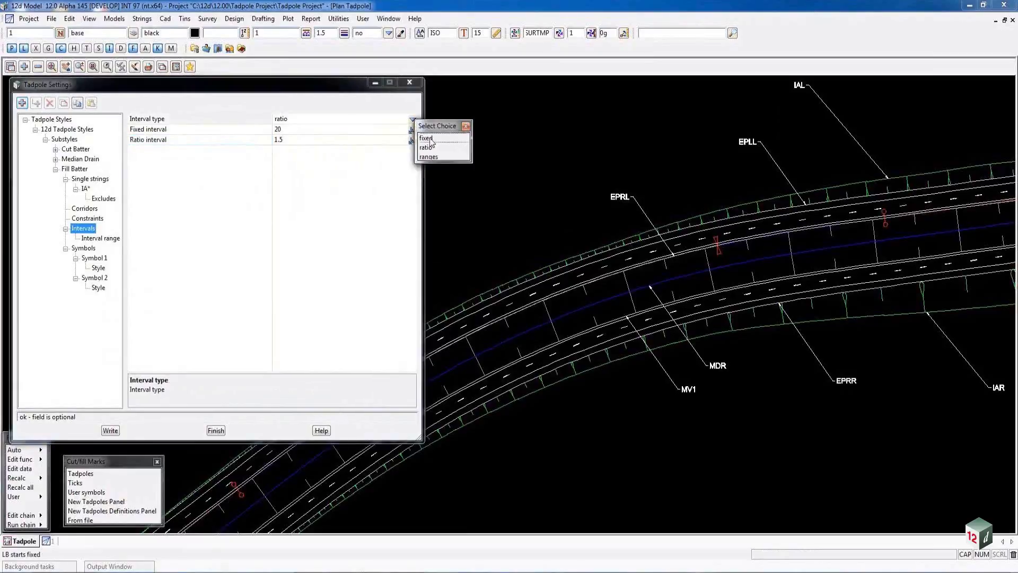
pyautogui.click(429, 137)
pyautogui.click(110, 431)
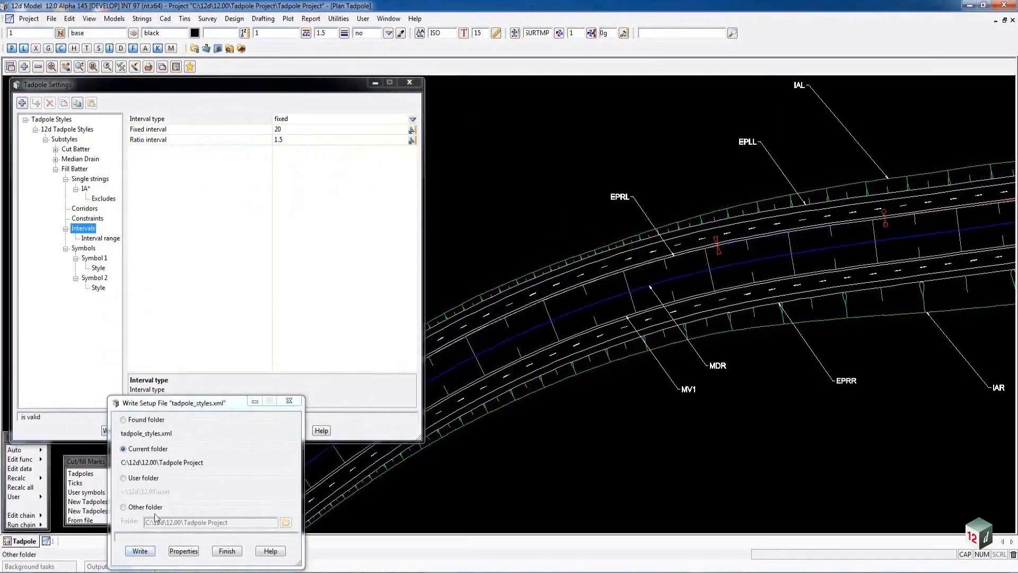
# Step: Write tadpole_styles.xml and rerun HILL ROAD to regenerate the batter tadpoles
pyautogui.click(140, 550)
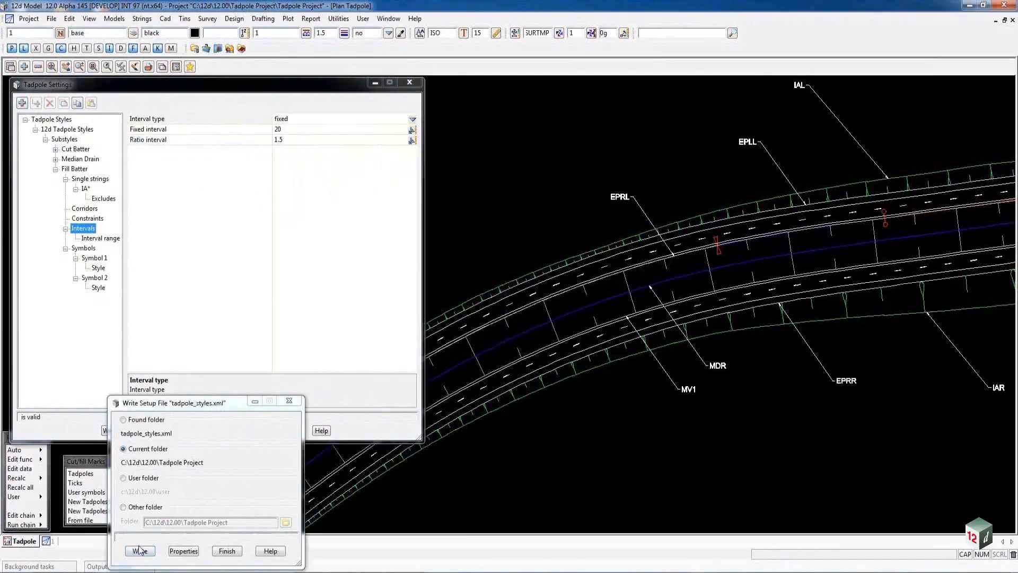
pyautogui.click(227, 550)
pyautogui.click(47, 478)
pyautogui.click(78, 451)
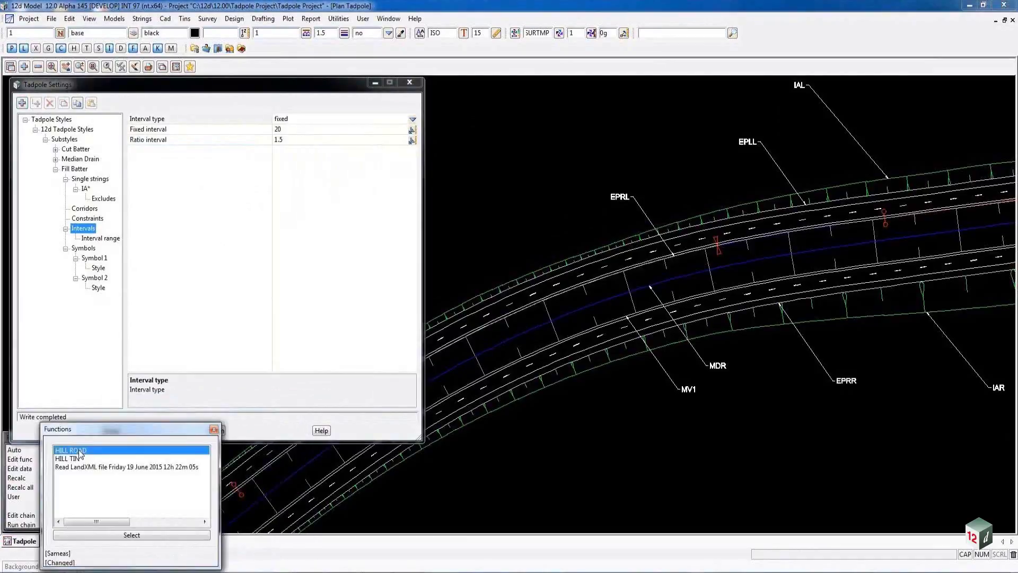
pyautogui.doubleClick(78, 451)
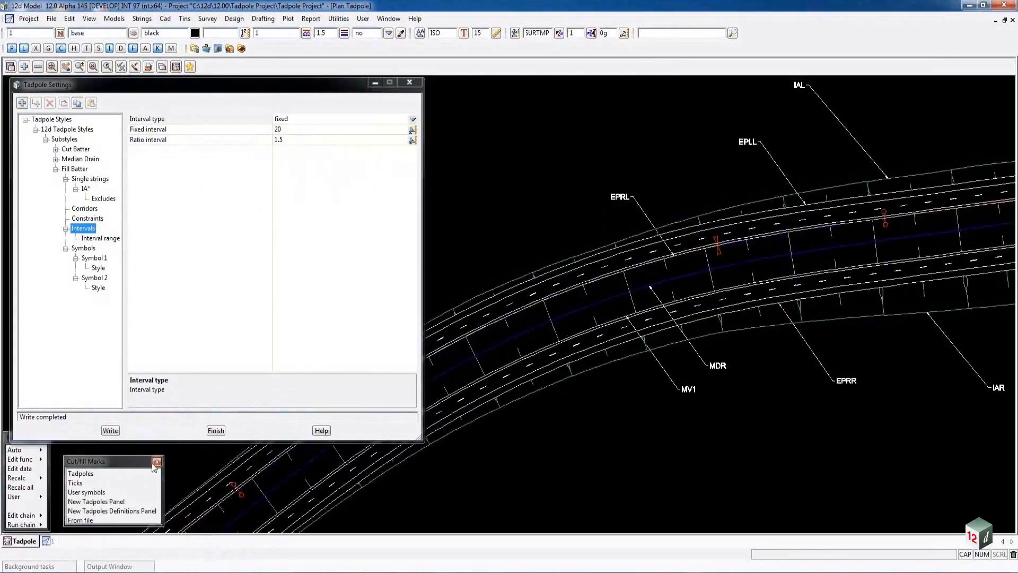
pyautogui.click(56, 170)
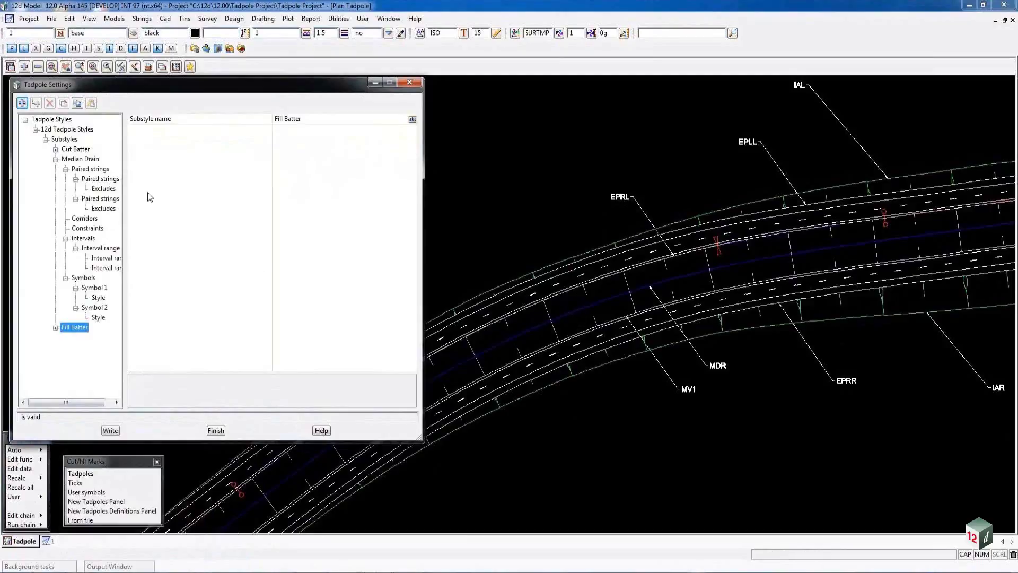
# Step: Inspect Median Drain's MDR–MV1 paired strings unchanged, then show the 3D perspective view
pyautogui.click(91, 179)
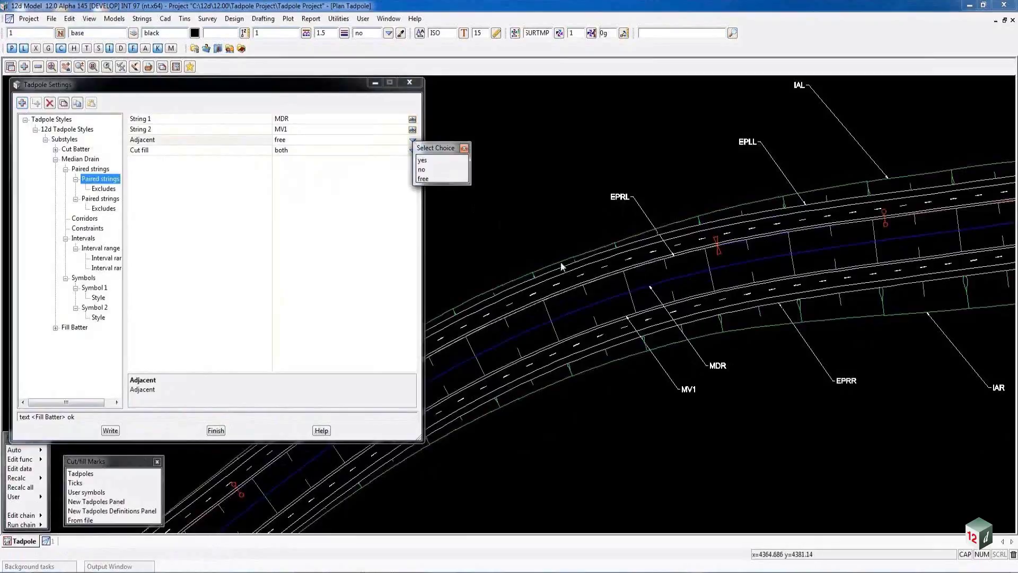
pyautogui.click(465, 150)
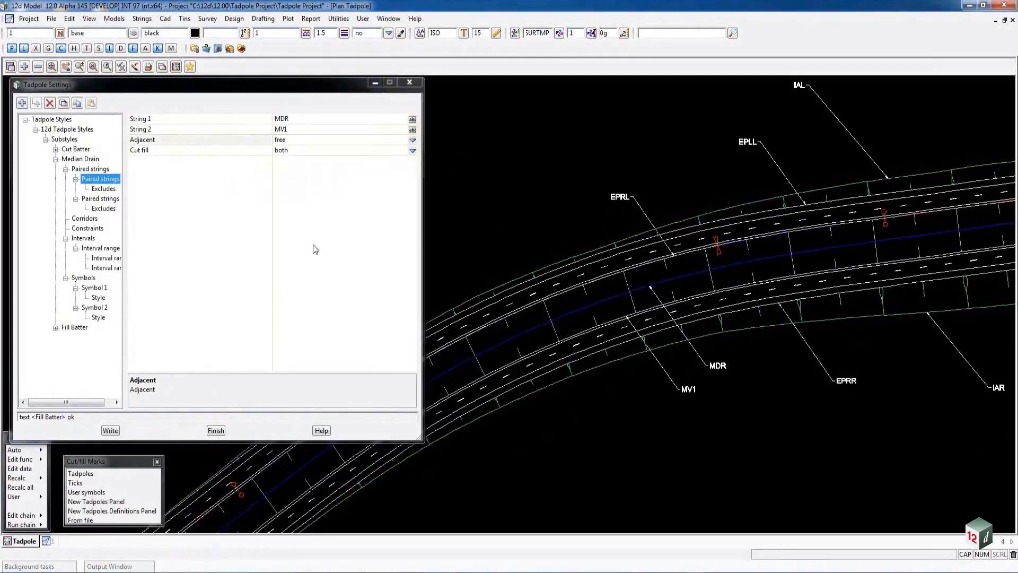
pyautogui.click(55, 159)
pyautogui.click(55, 149)
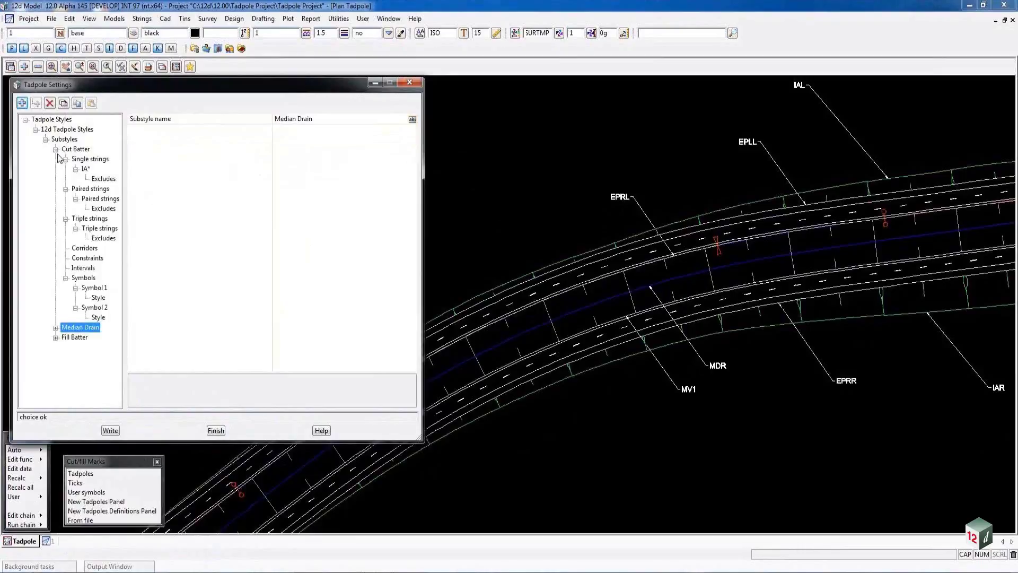
pyautogui.click(48, 540)
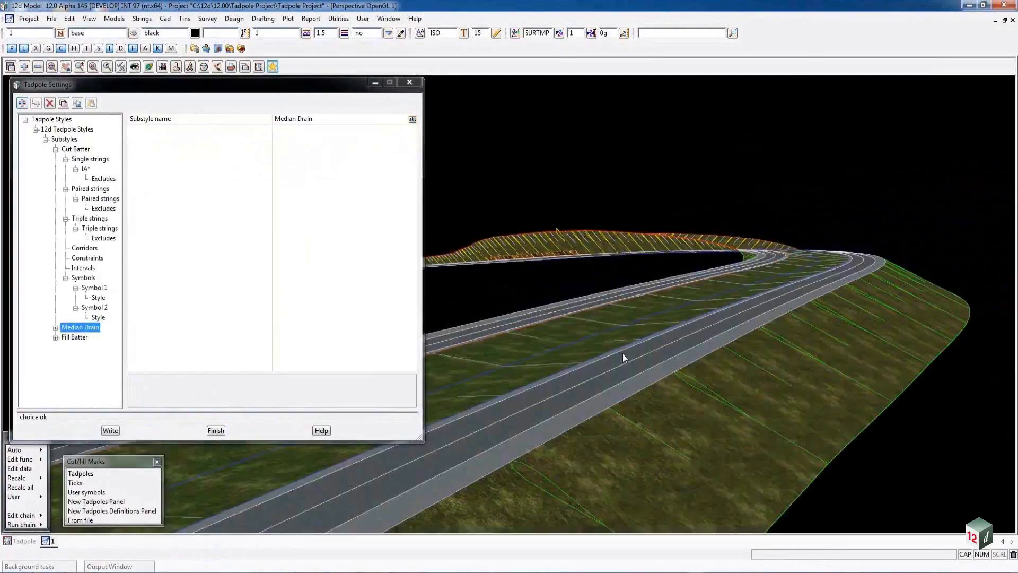
# Step: Return to the Tadpole plan view at the saved TADPOLES IN CUT position
pyautogui.click(23, 541)
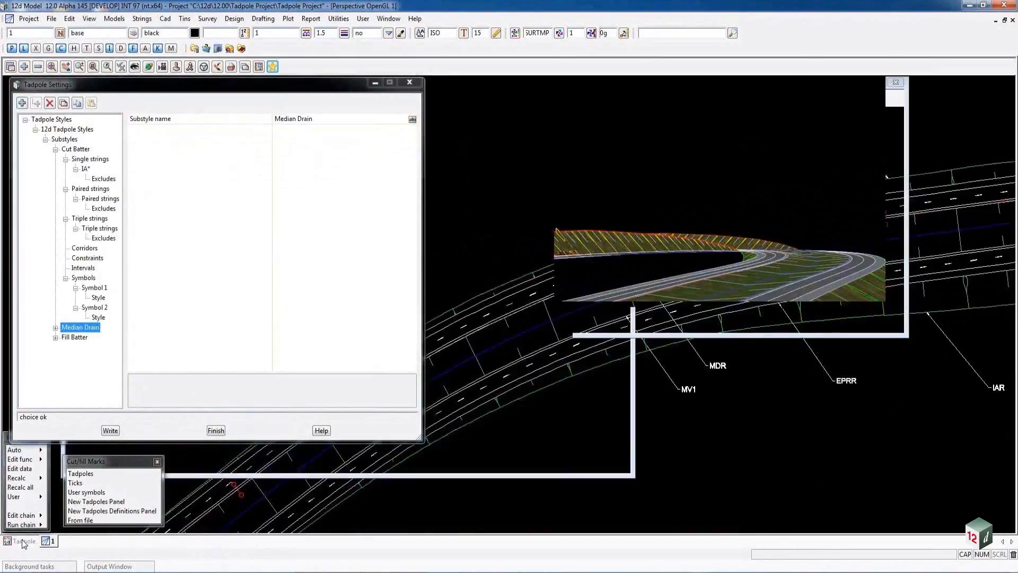
pyautogui.click(189, 66)
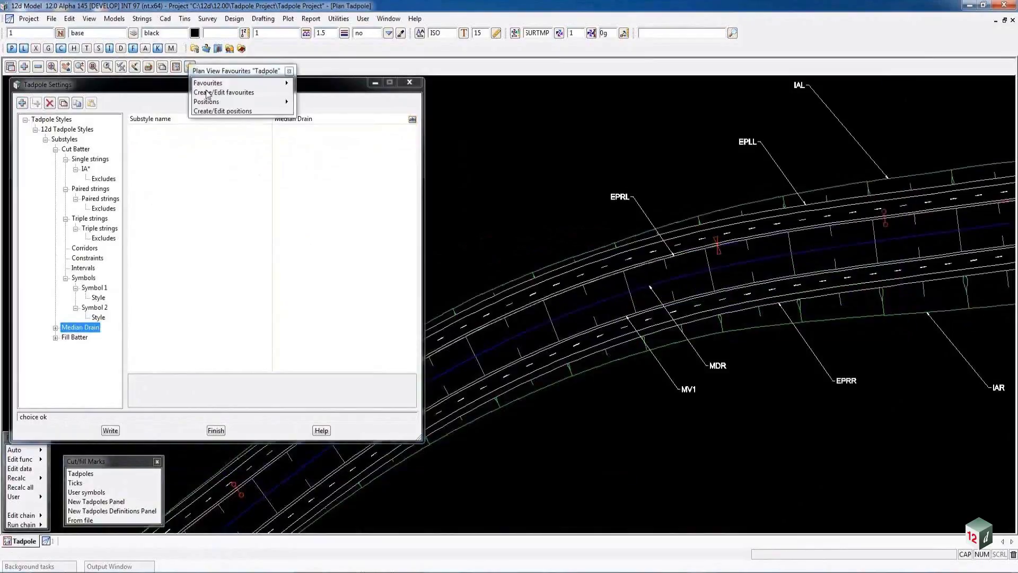
pyautogui.click(284, 103)
pyautogui.click(347, 126)
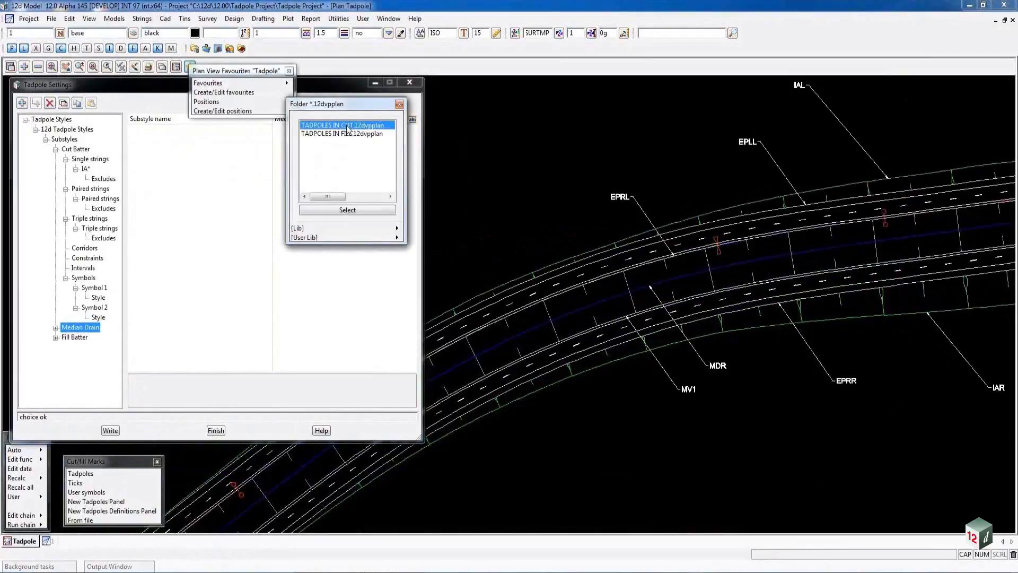
pyautogui.doubleClick(347, 126)
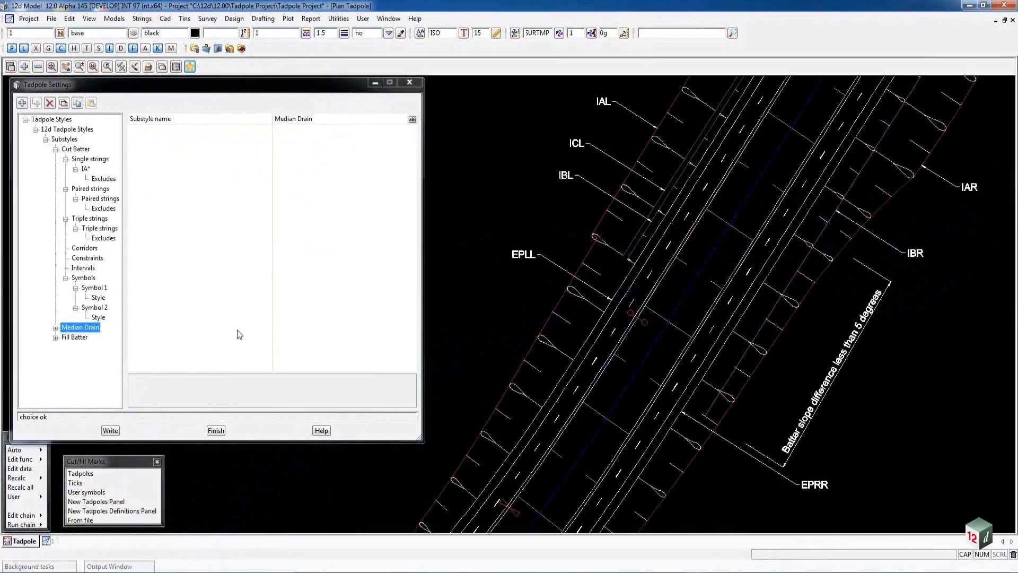
# Step: Step through Cut Batter's IA* single string, its IBR exclusion, and the EPLL–IBL paired strings
pyautogui.click(89, 159)
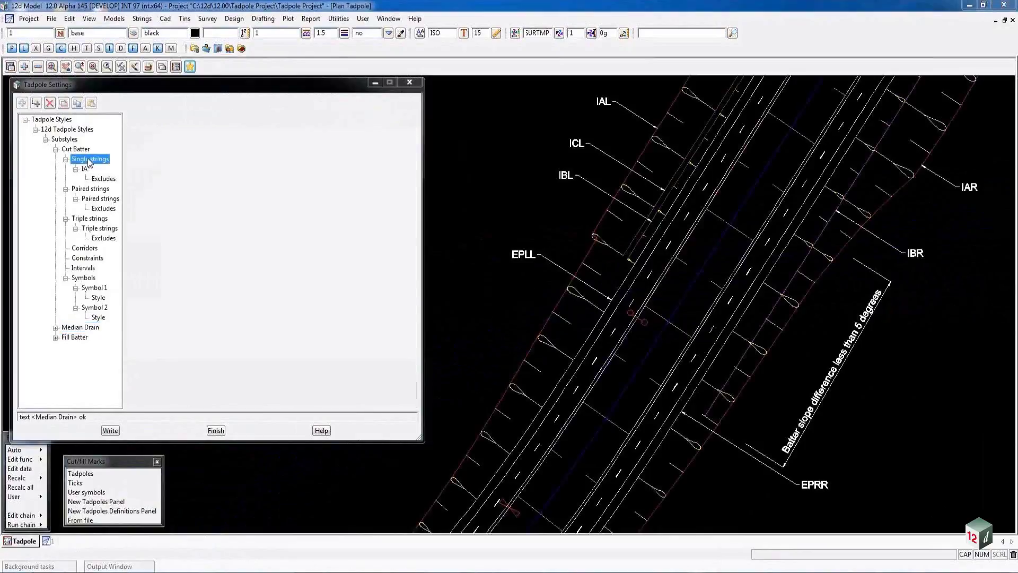
pyautogui.click(86, 169)
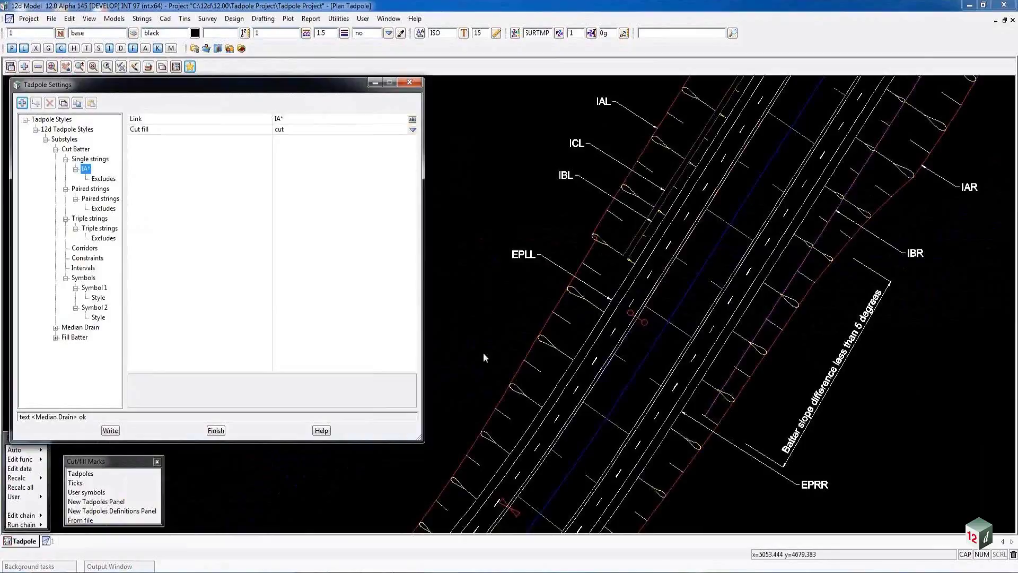
pyautogui.click(101, 179)
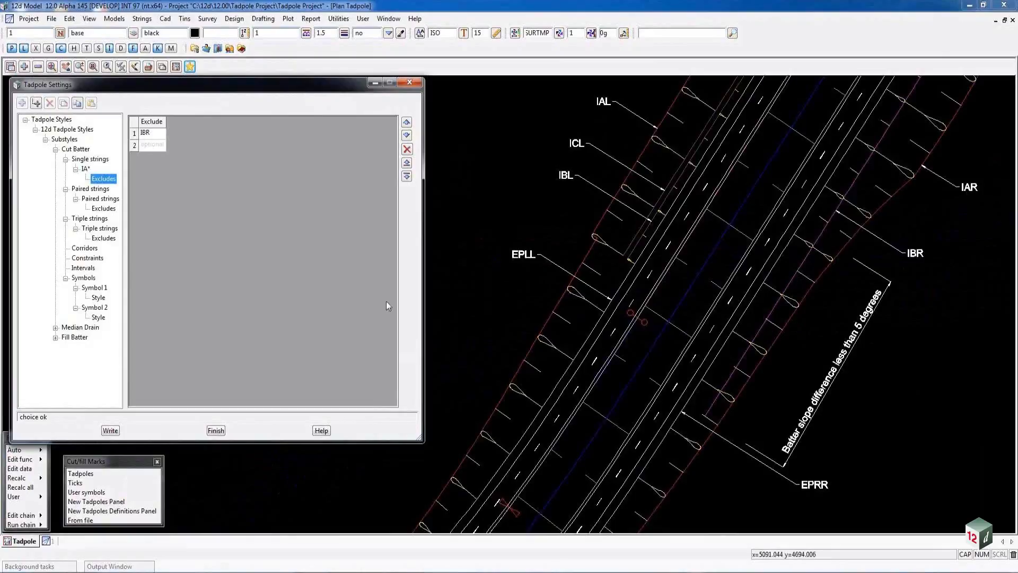
pyautogui.click(96, 199)
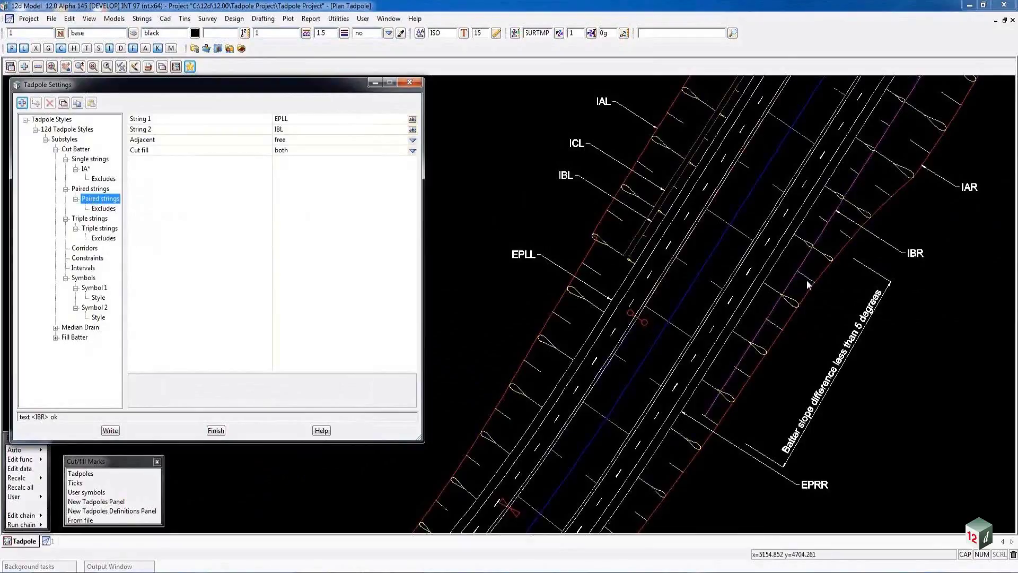
# Step: Show the Cut Batter triple-string settings: IA*, IB*, EPRR, cut only, 5% deflection
pyautogui.click(94, 229)
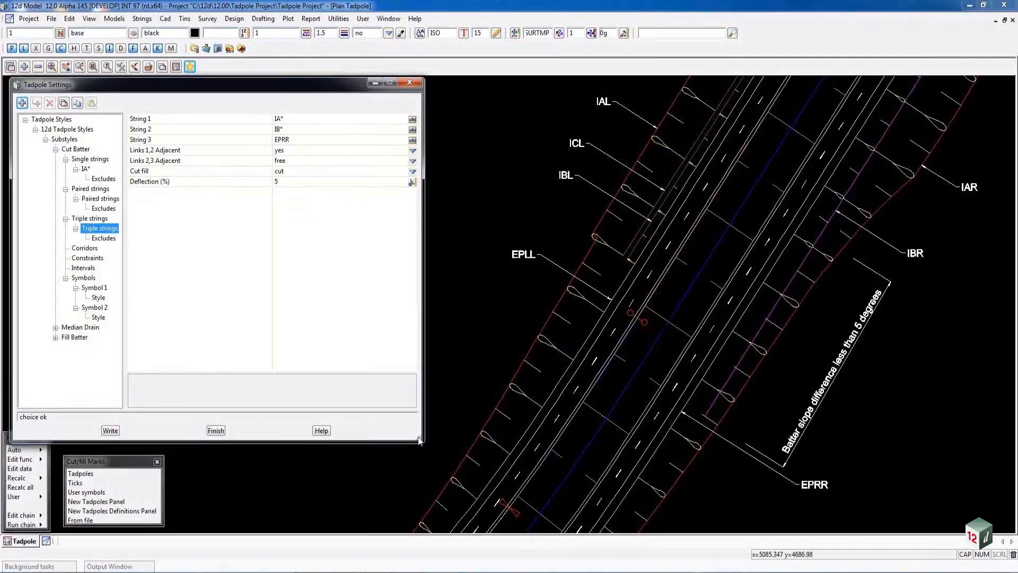
# Step: Load the saved perspective position TADPOLE VIEW CUT.12dvppers to view the cut batter tadpoles in 3D
pyautogui.click(47, 541)
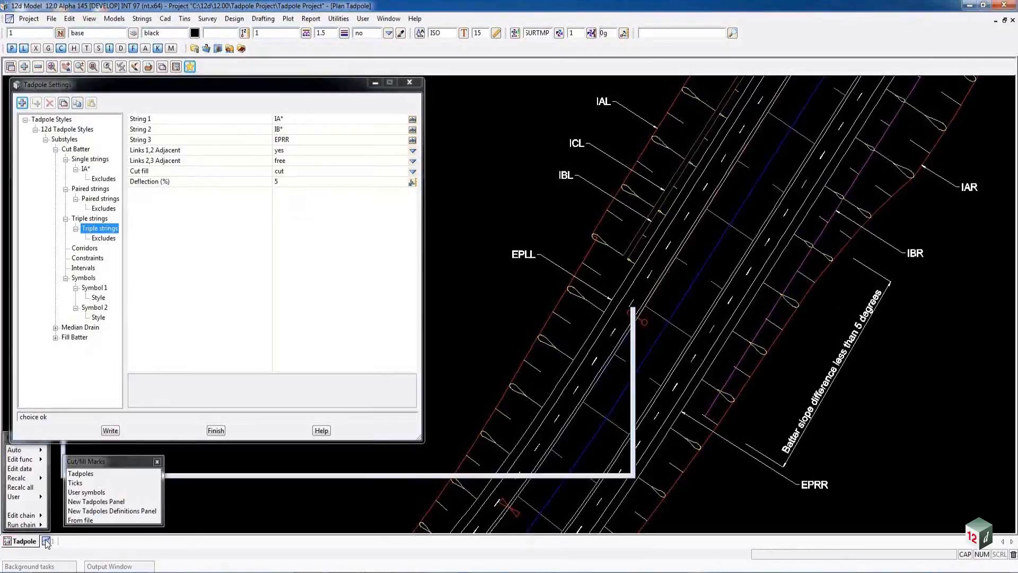
pyautogui.click(272, 66)
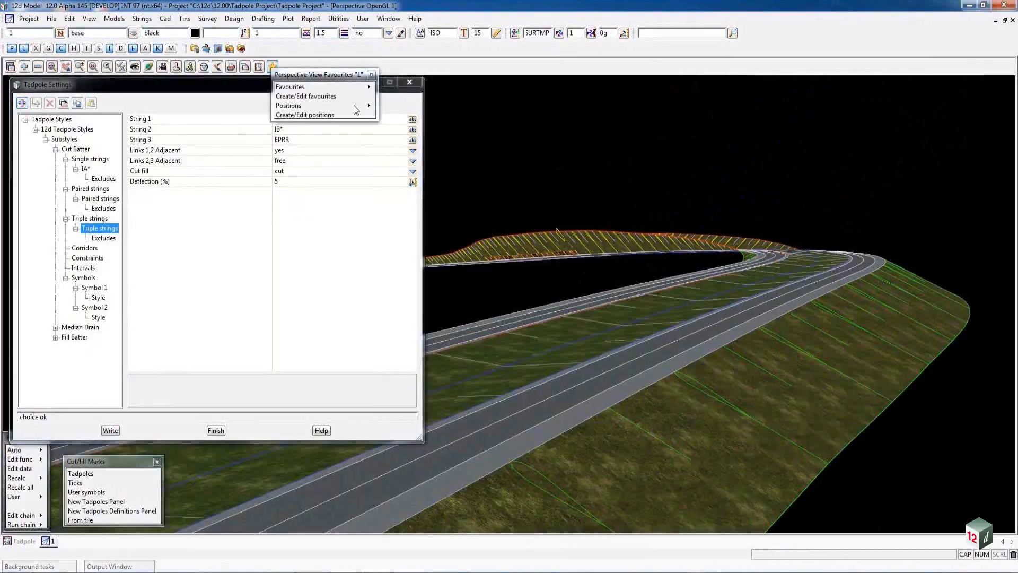
pyautogui.moveTo(371, 108)
pyautogui.click(441, 131)
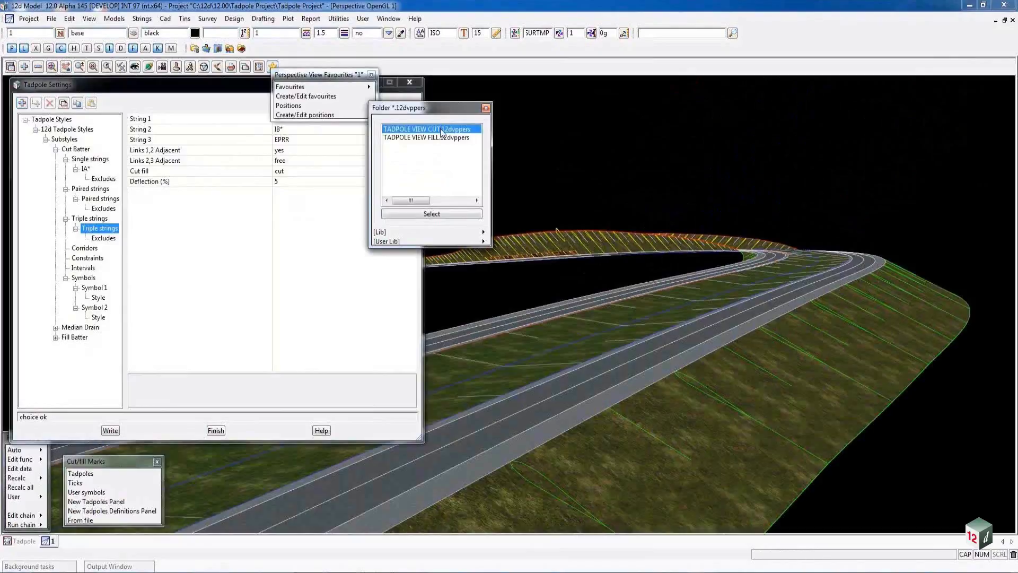
pyautogui.doubleClick(441, 131)
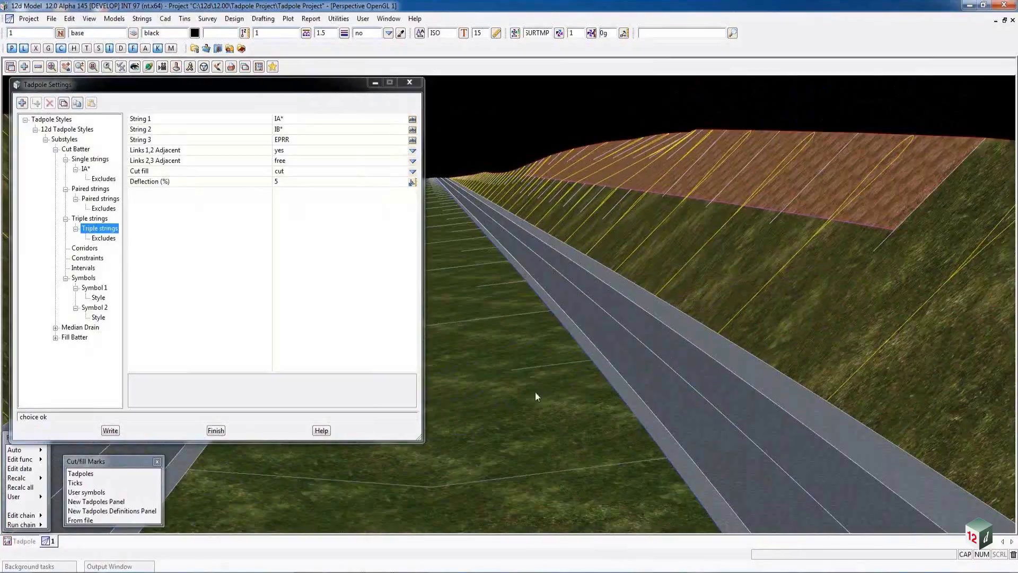
# Step: Display the Symbol 1 style: Batter Tadpole2, yellow, size 3, rotation 0°
pyautogui.click(97, 298)
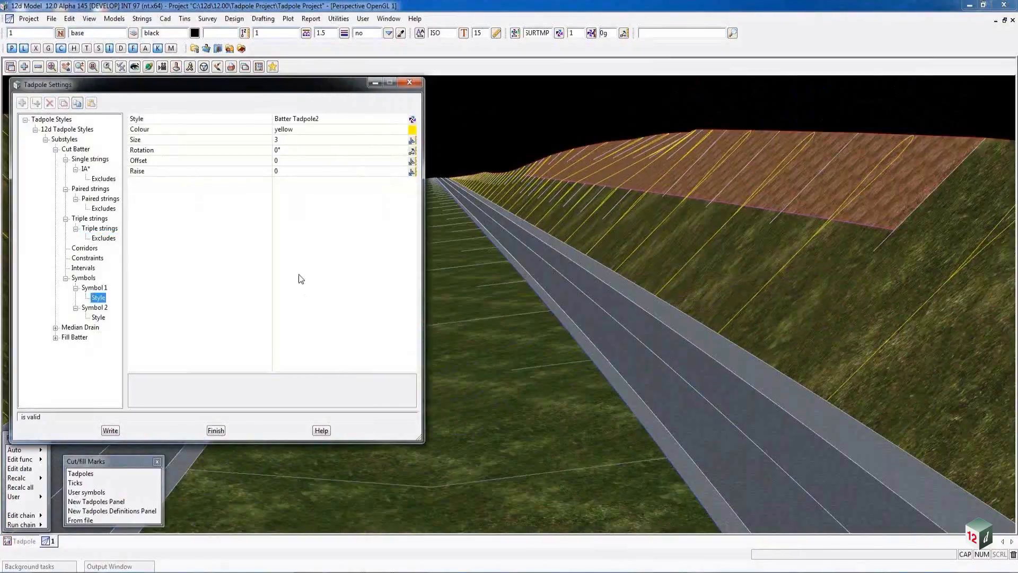